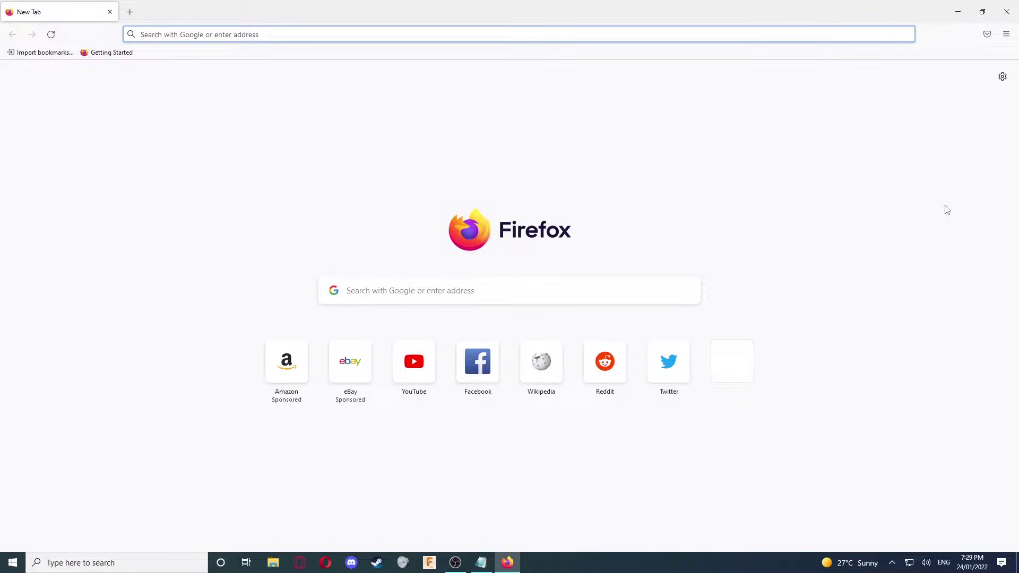
Paste the amyuni.com usbmmidd_v2.zip link into Firefox and save the 195 KB archive to disk
left_click(229, 35)
type("https://www.amyuni.com/downloads/usbmmidd_v2.zip")
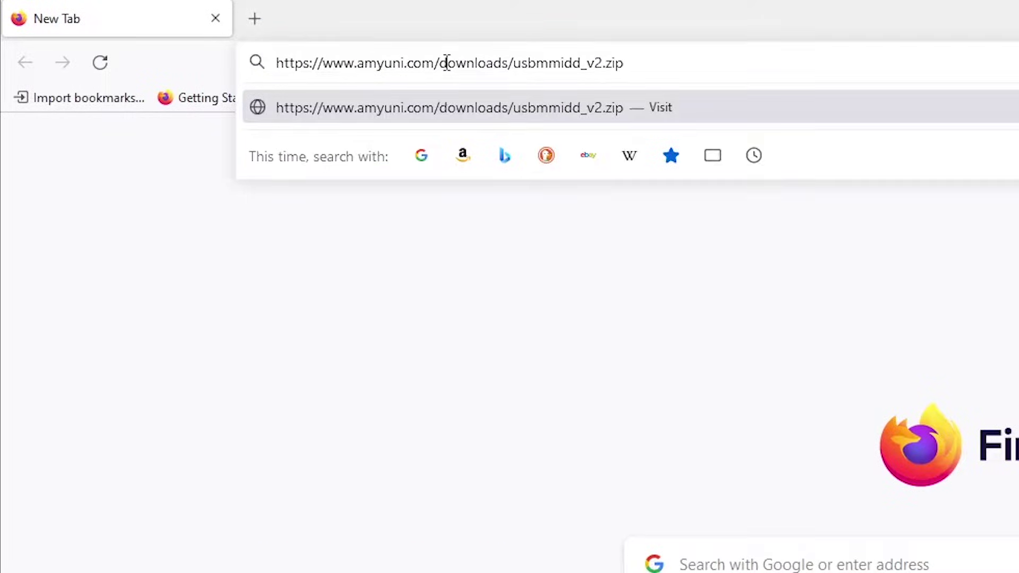
key("Return")
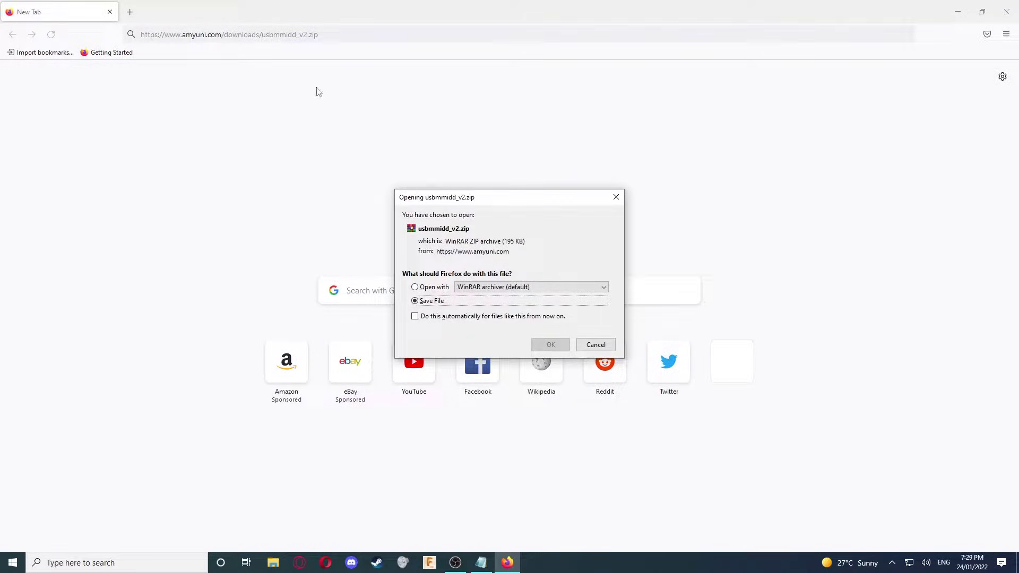
left_click(551, 344)
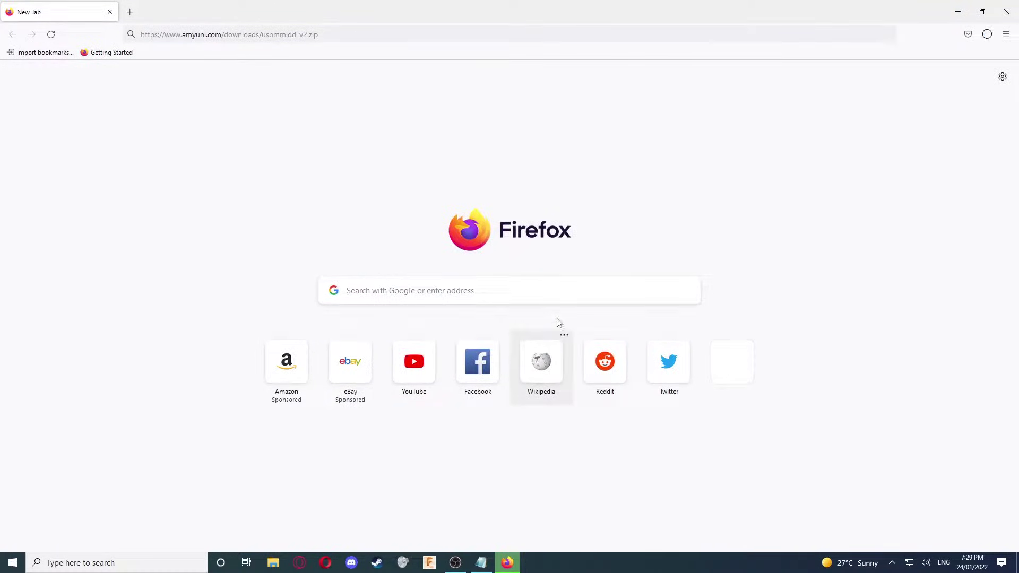
Show usbmmidd_v2.zip in Downloads, extract it there and select the new usbmmidd_v2 folder
left_click(987, 35)
left_click(981, 60)
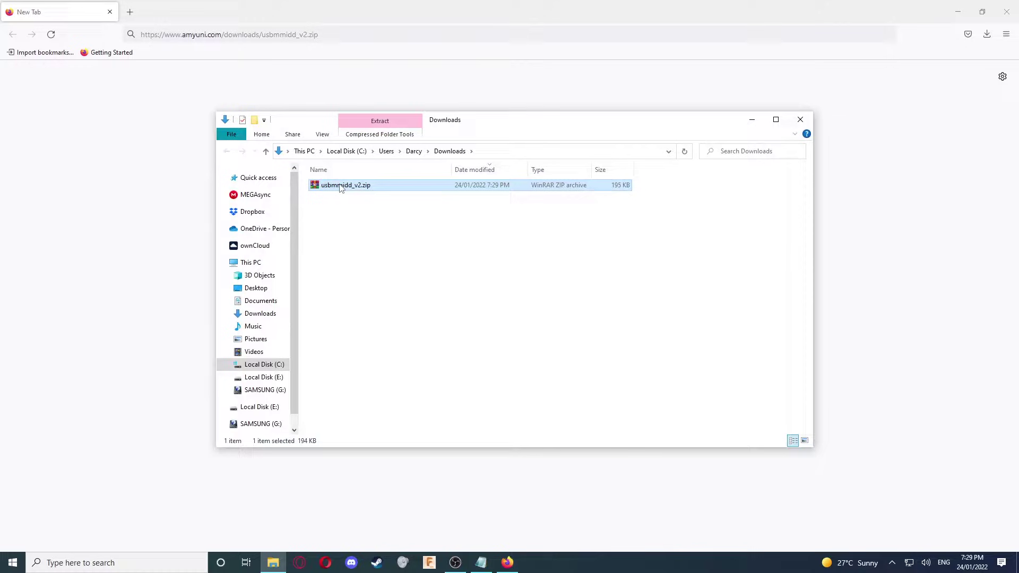
right_click(340, 186)
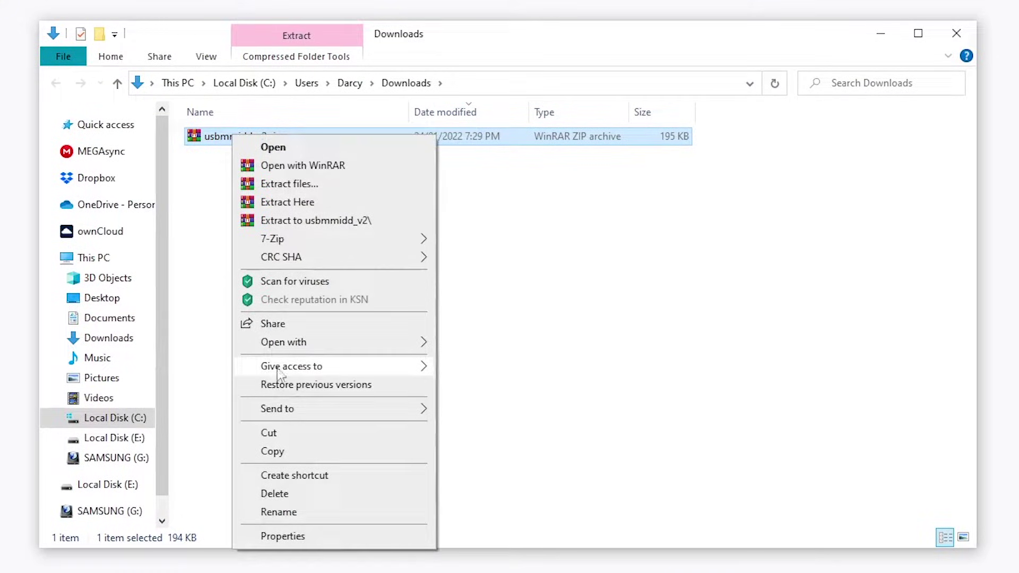
mouse_move(281, 410)
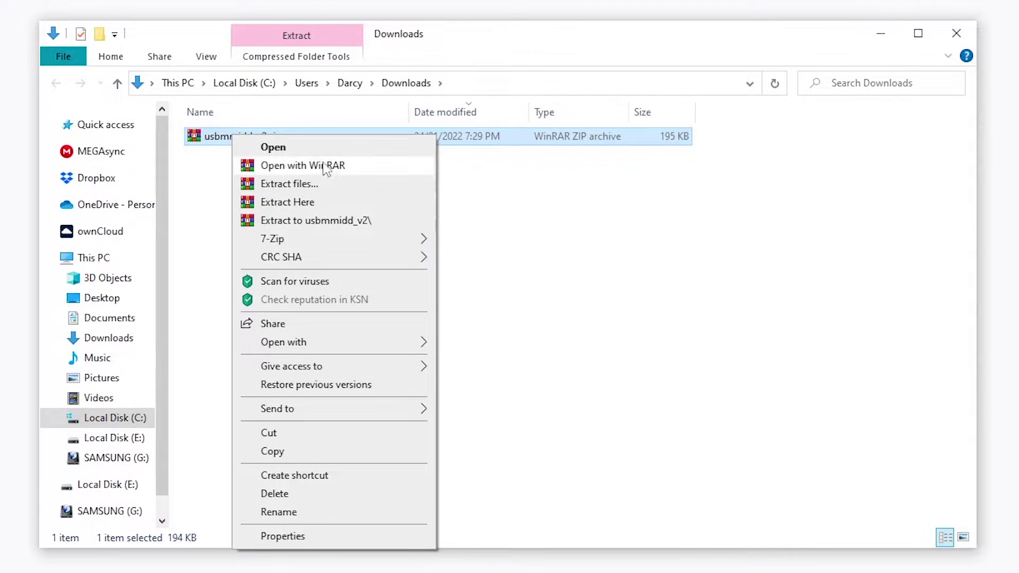
left_click(292, 204)
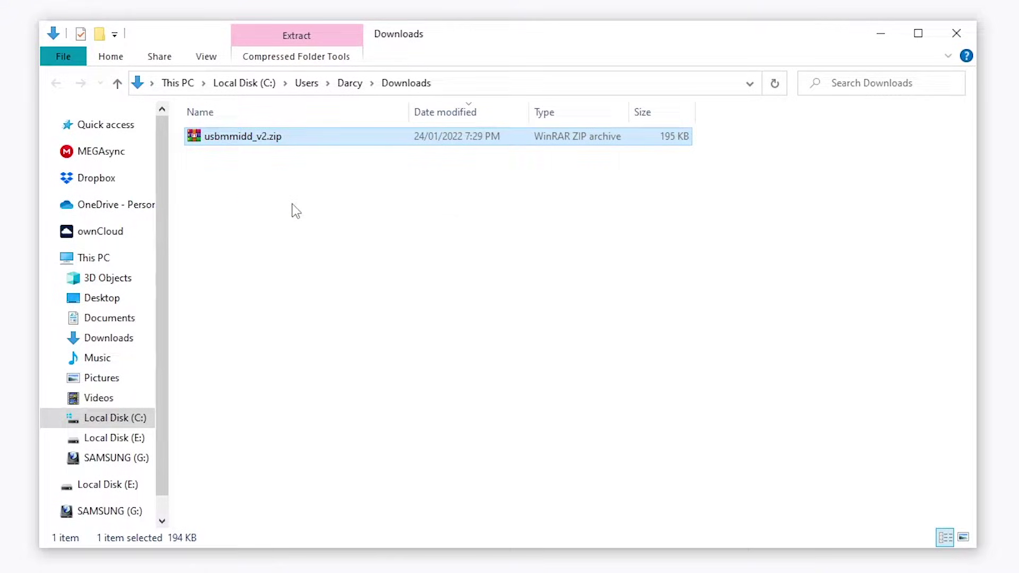
left_click(293, 211)
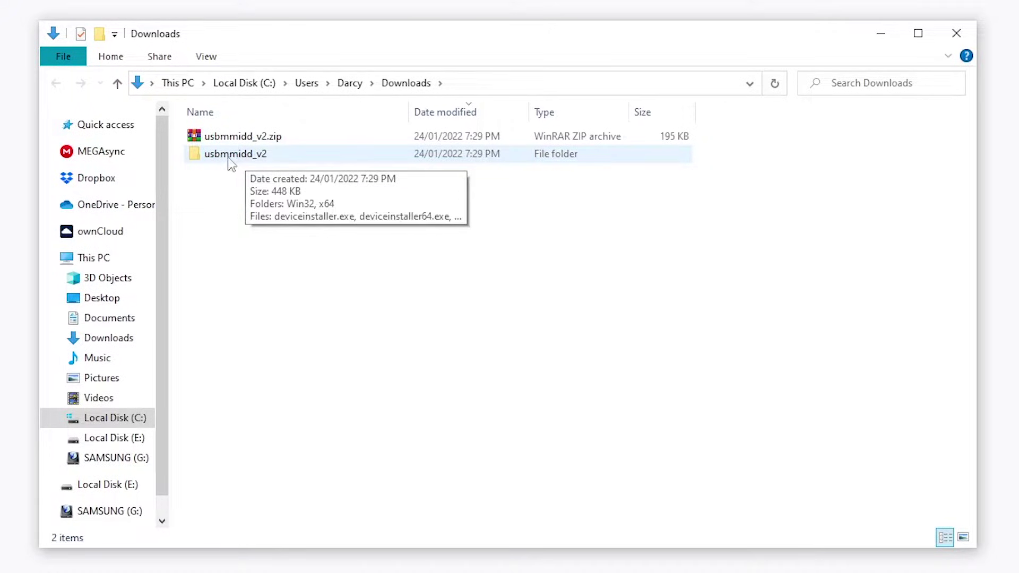
left_click(254, 158)
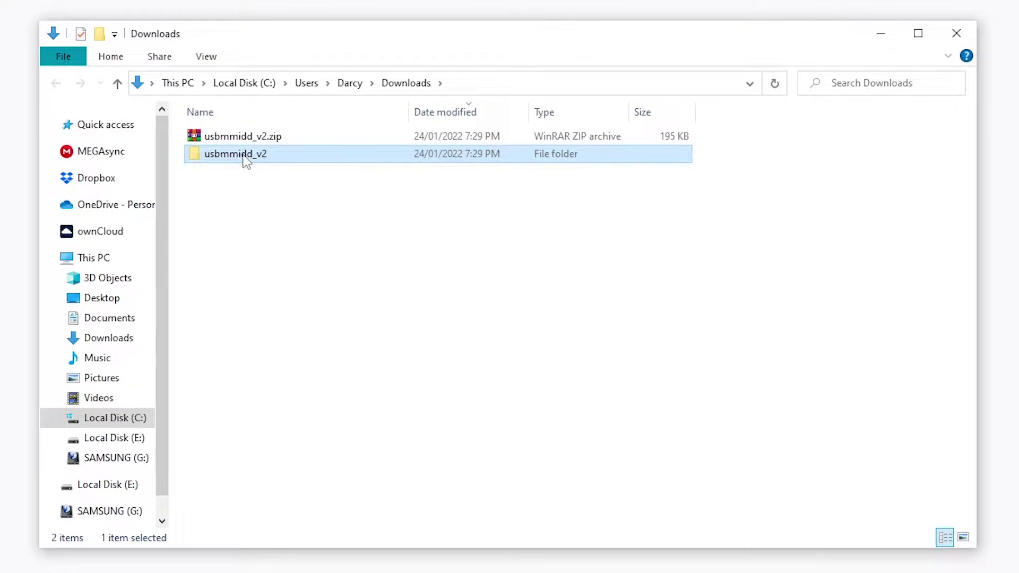
Open the usbmmidd_v2 folder, copy its full path, and select the usbmmidd .bat, .cat and .inf files
double_click(244, 156)
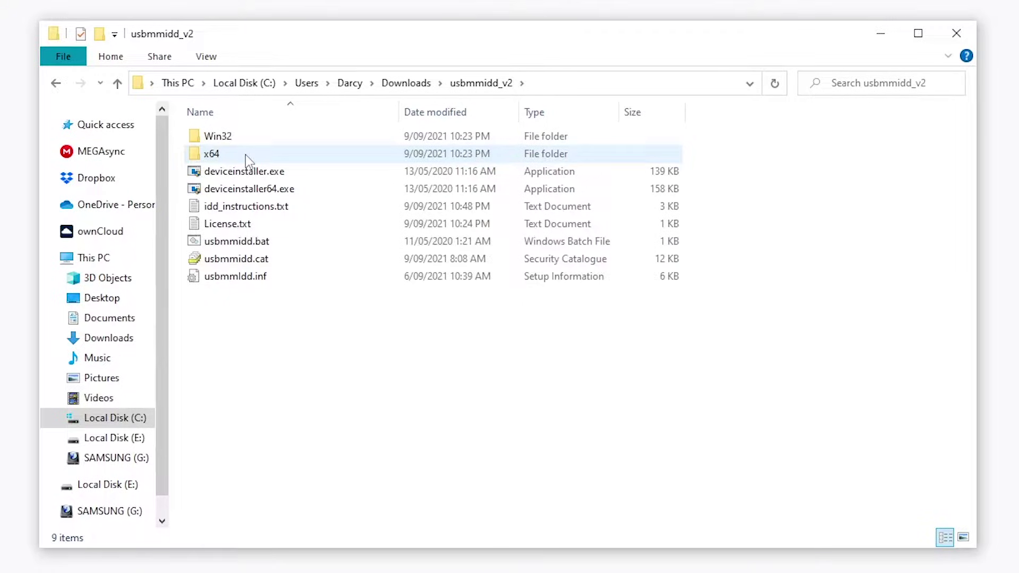
left_click(554, 84)
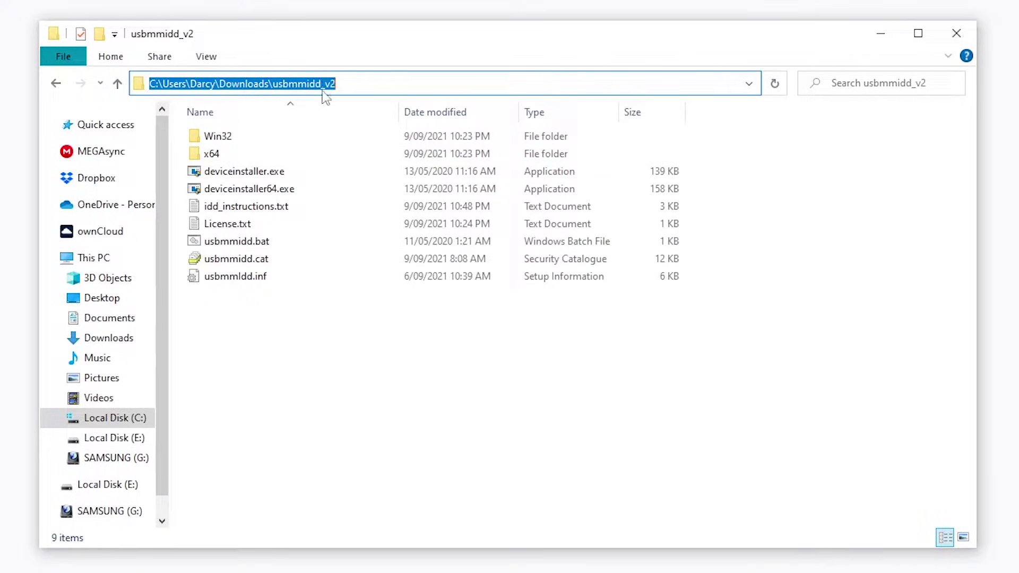
right_click(310, 82)
left_click(349, 138)
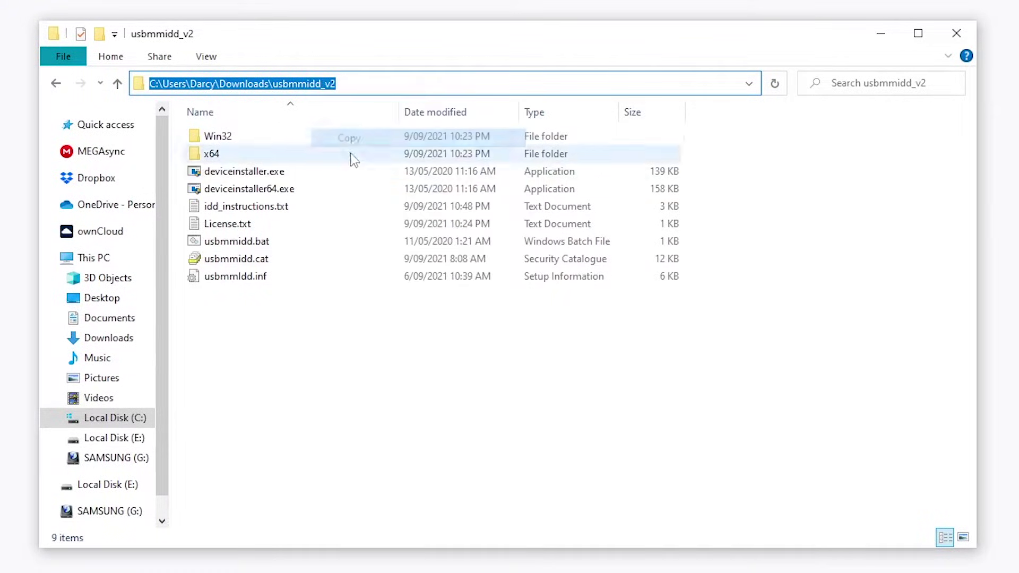
left_click_drag(339, 341, 266, 322)
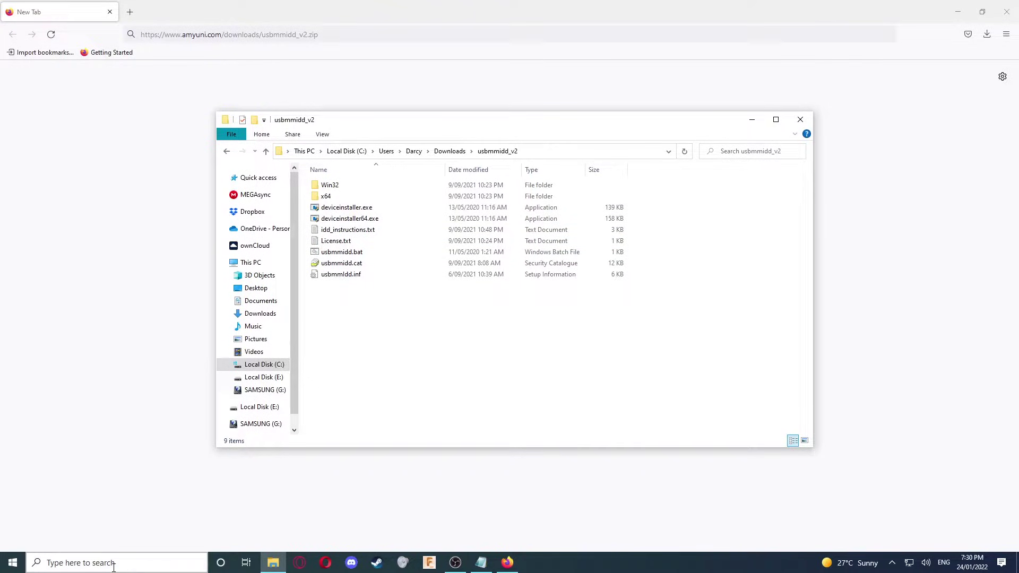
left_click(72, 563)
type("about your pc")
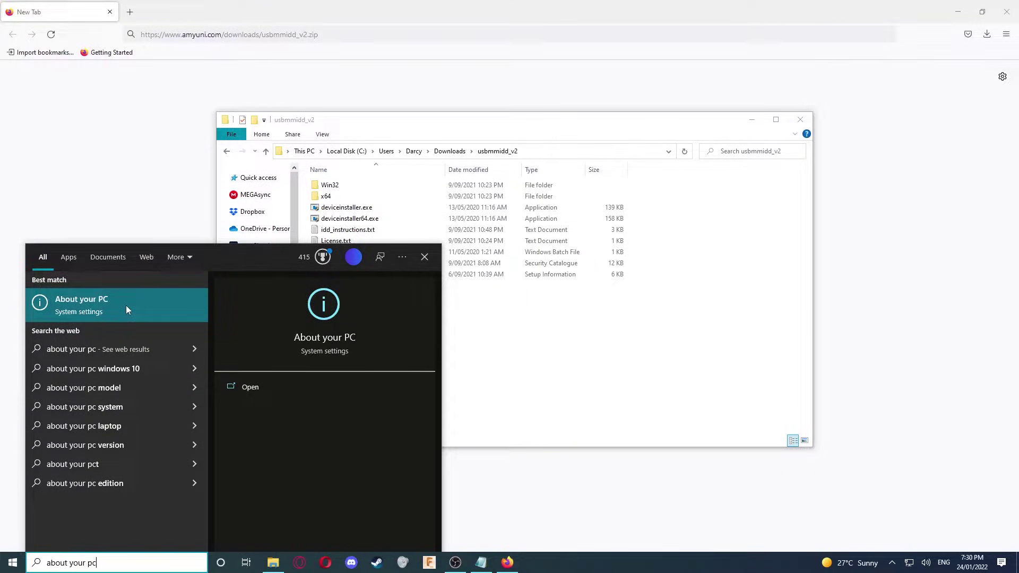
left_click(126, 308)
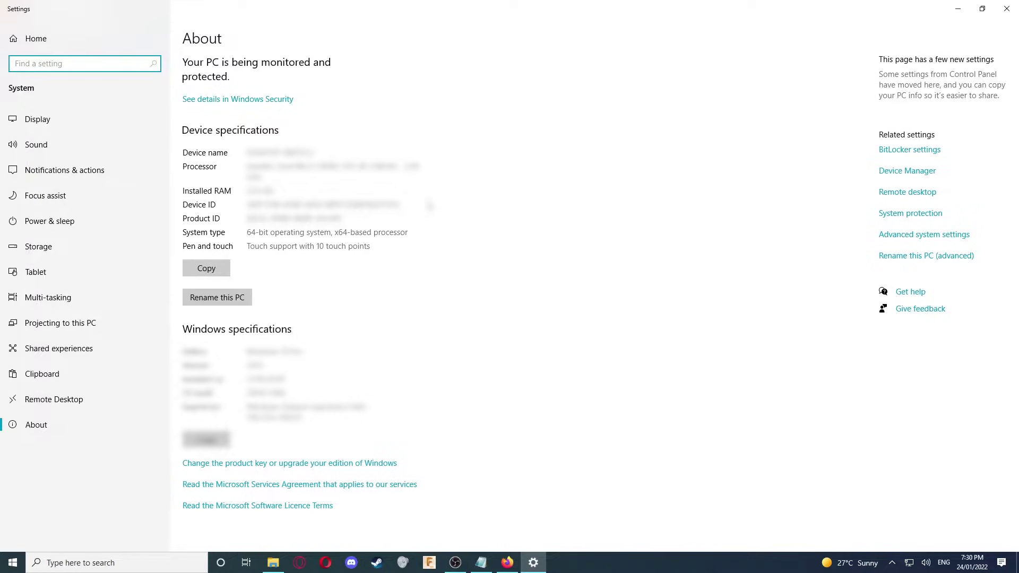
left_click(219, 237)
left_click_drag(247, 233, 333, 233)
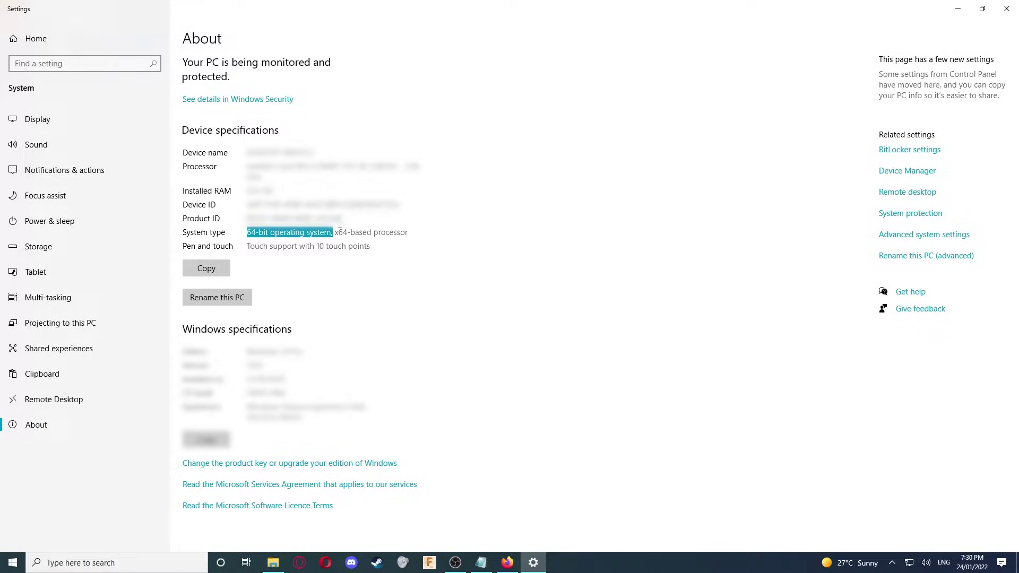
left_click(250, 234)
left_click_drag(247, 233, 340, 232)
left_click(331, 232)
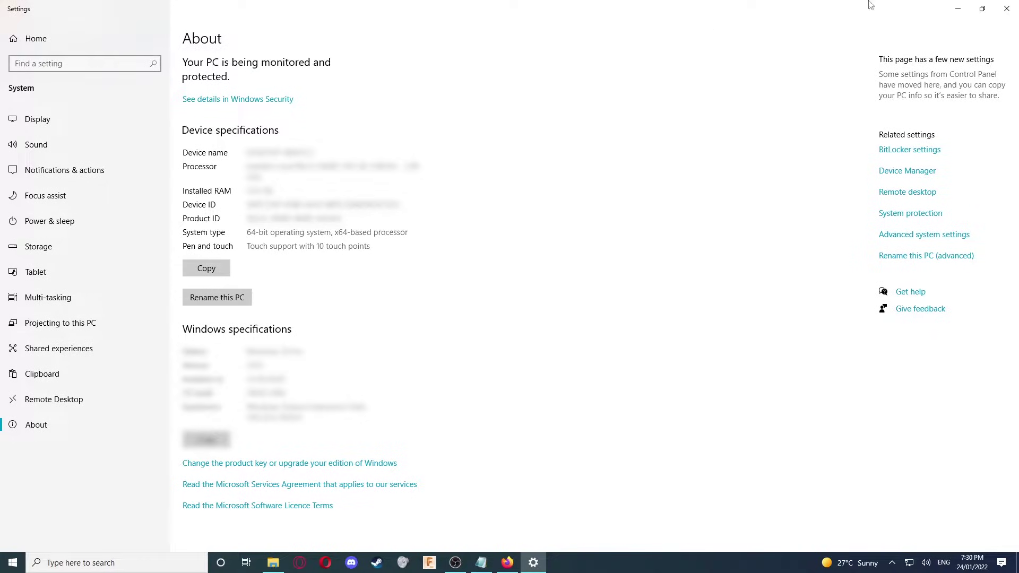
left_click(1007, 9)
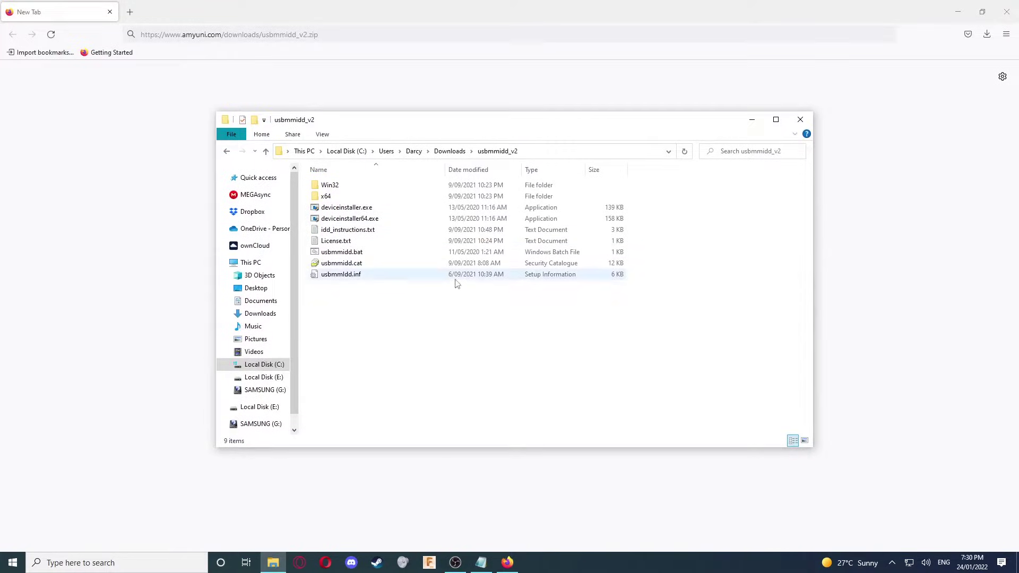
Search for cmd and launch Command Prompt as administrator
left_click(170, 562)
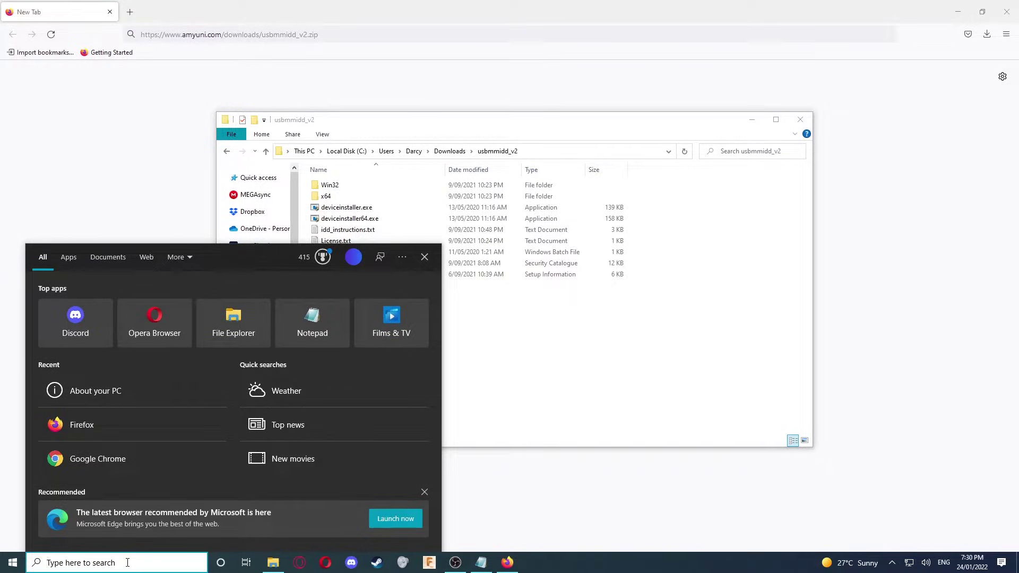
type("cmd")
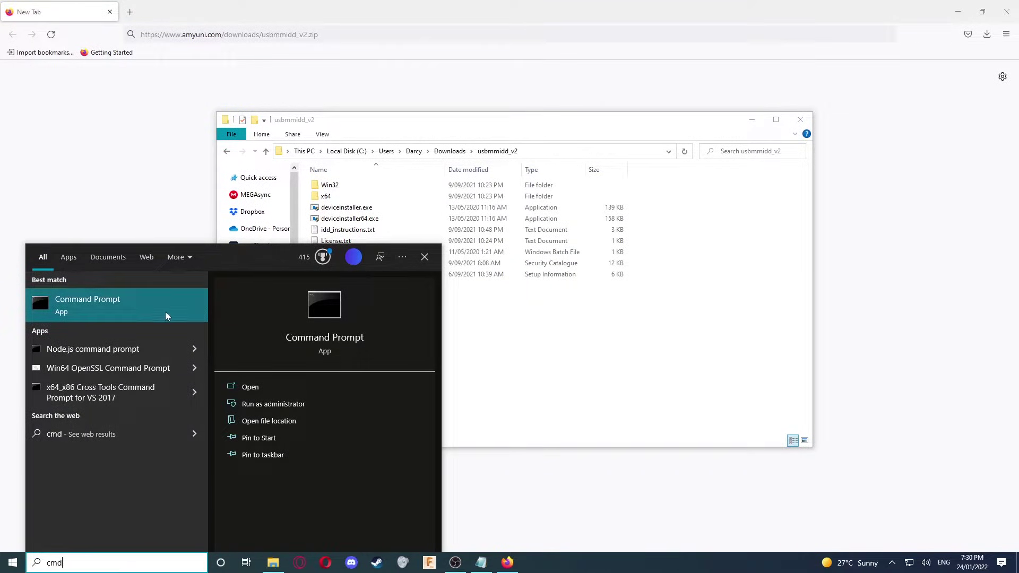
left_click(256, 405)
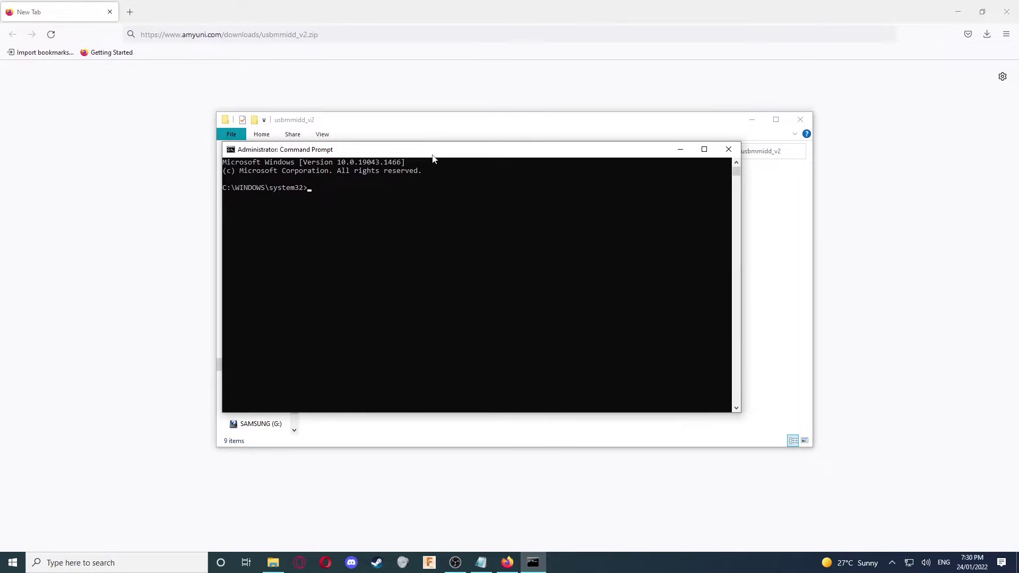
left_click(343, 210)
left_click(326, 189)
Change the console's directory with cd and the pasted usbmmidd_v2 folder path
type("cd")
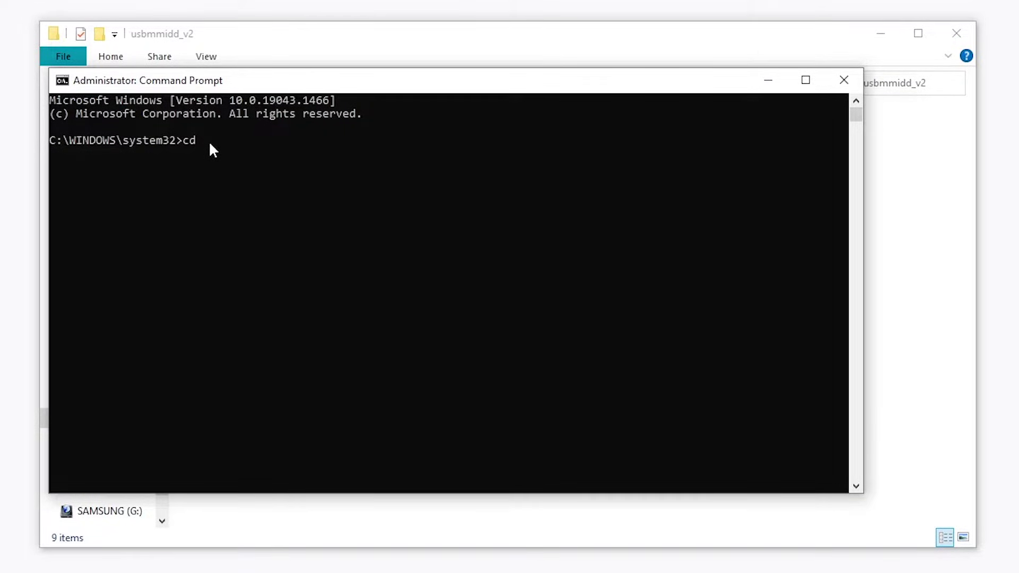
key("ctrl+v")
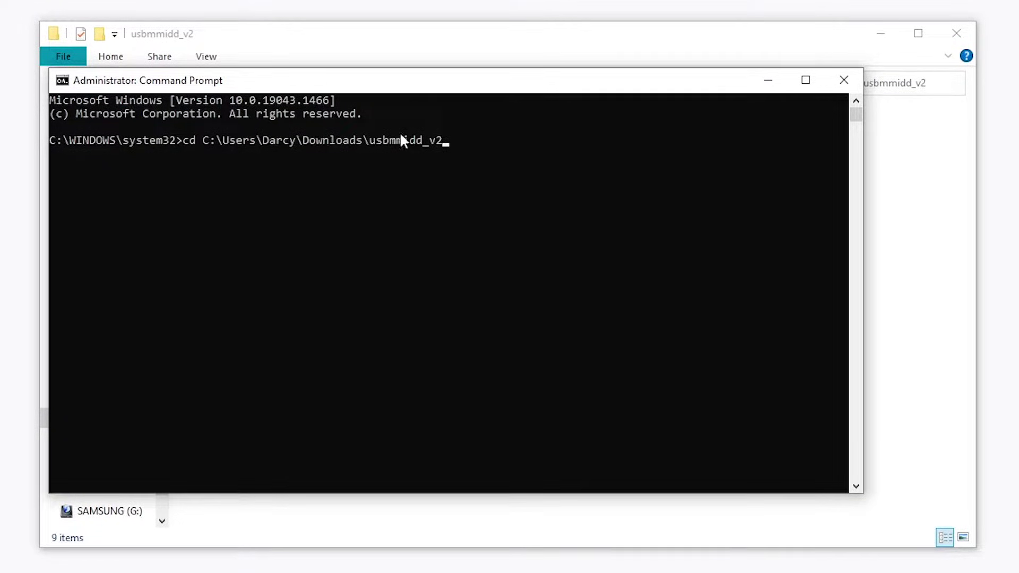
left_click_drag(317, 39, 285, 0)
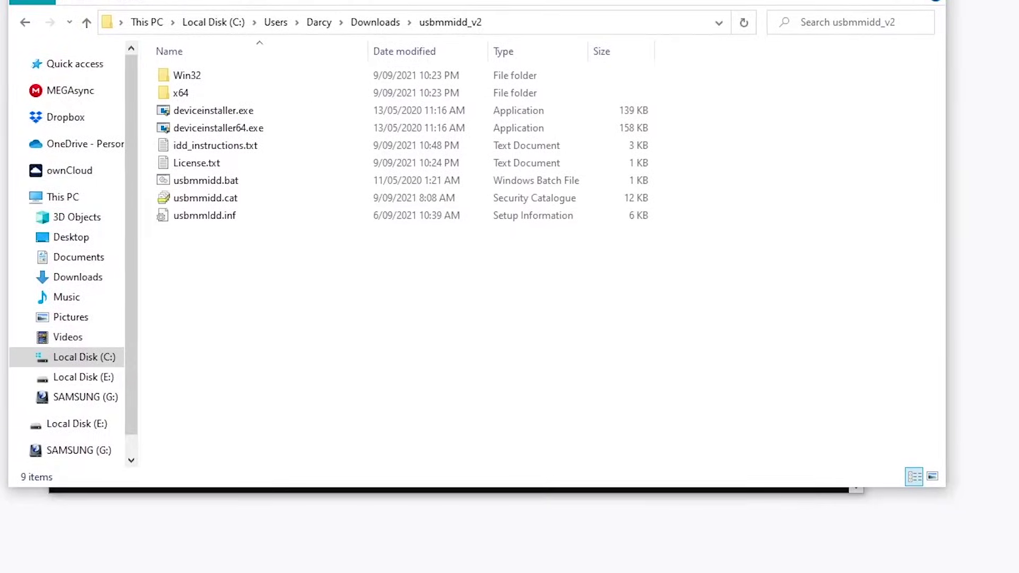
left_click(239, 491)
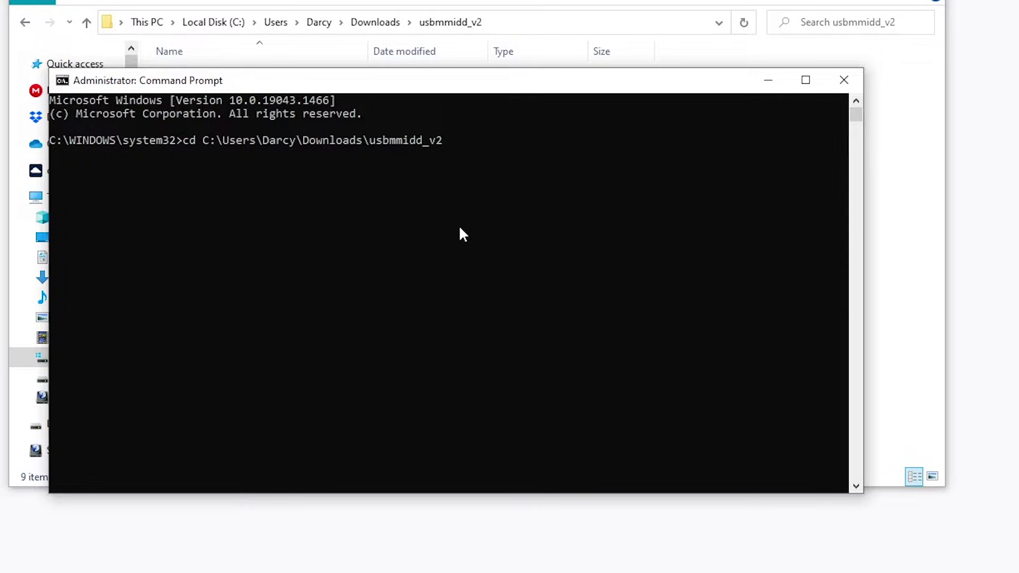
key("Return")
left_click(399, 198)
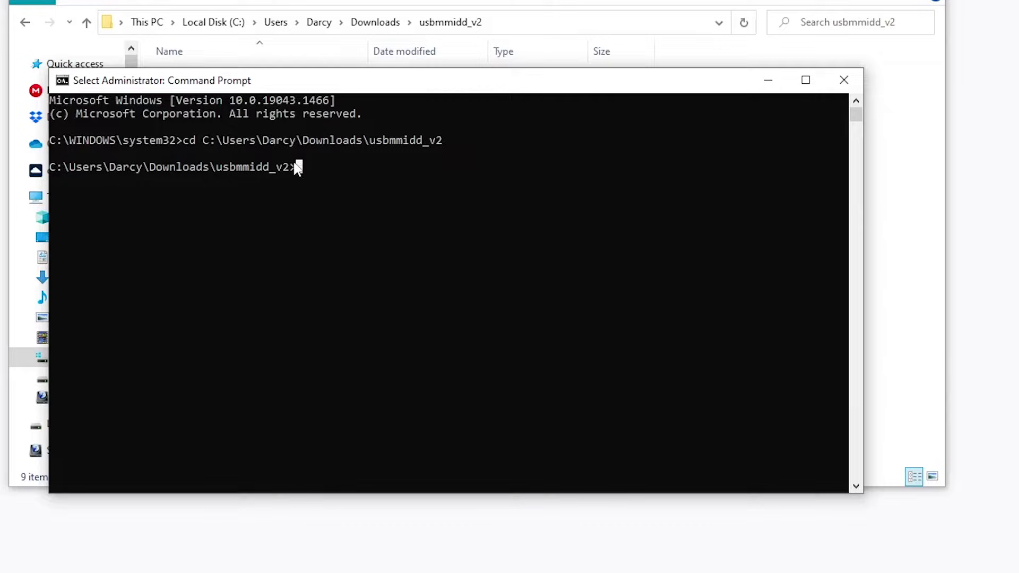
left_click_drag(297, 168, 51, 169)
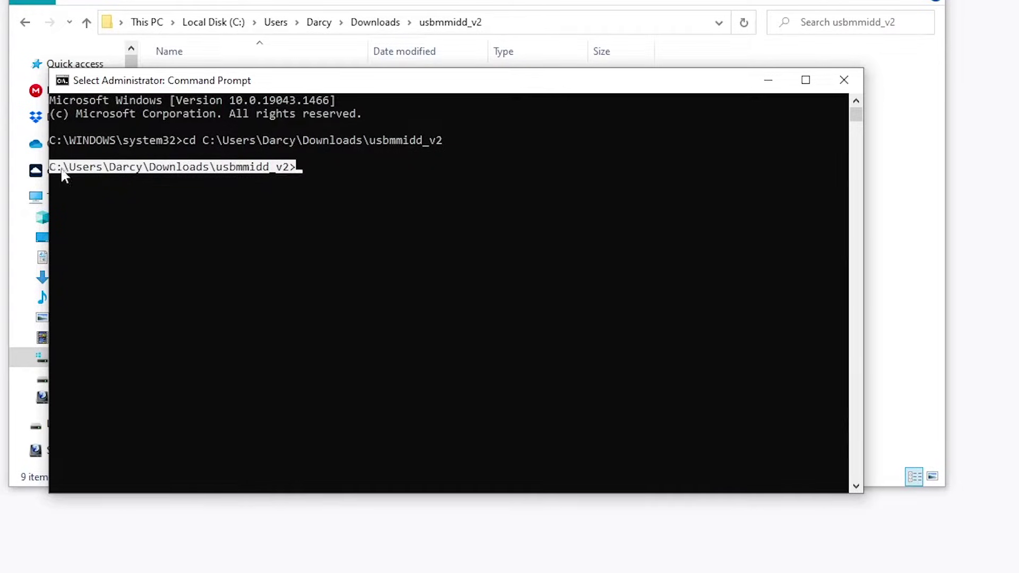
left_click(306, 158)
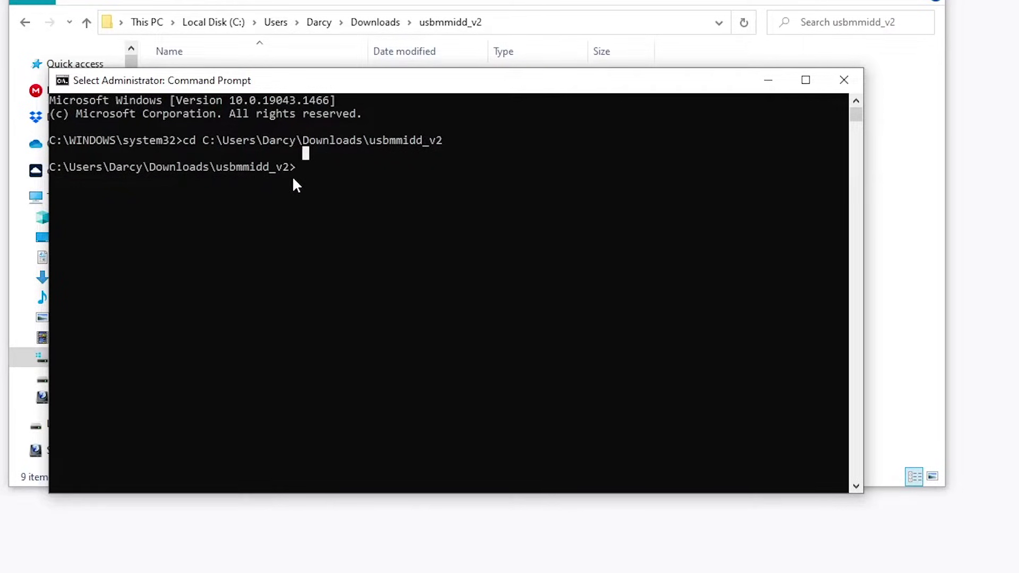
Run 'deviceinstaller64 install usbmmidd.inf usbmmidd' and check that the drivers installed successfully
type("devicei")
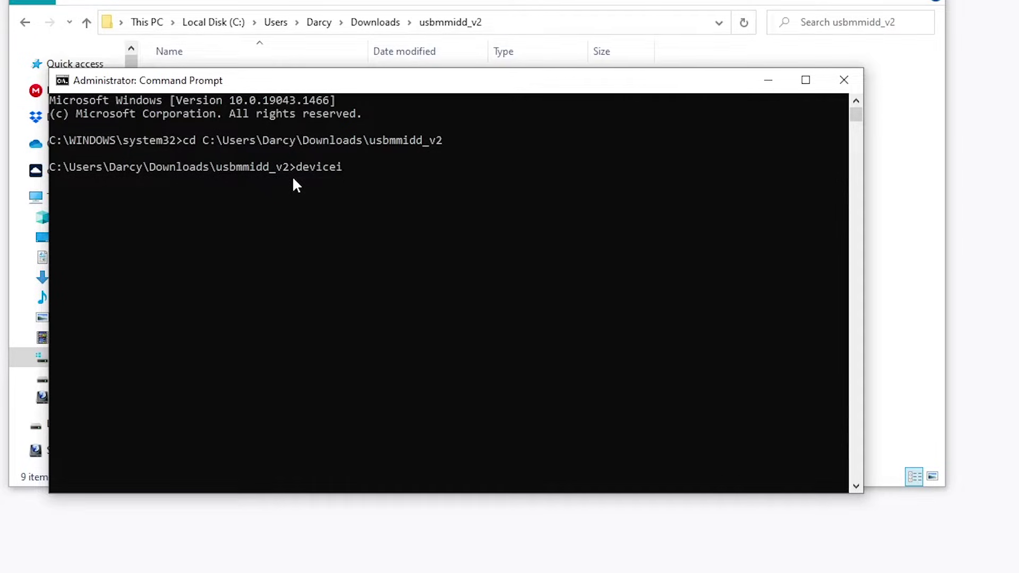
type("nstaller")
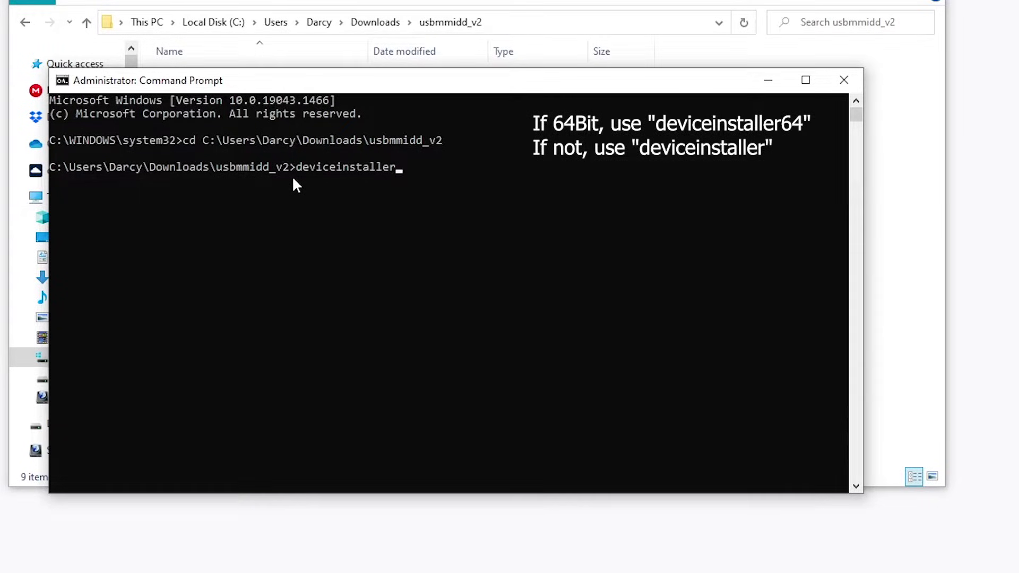
type("64")
key("BackSpace")
key("BackSpace")
type("64")
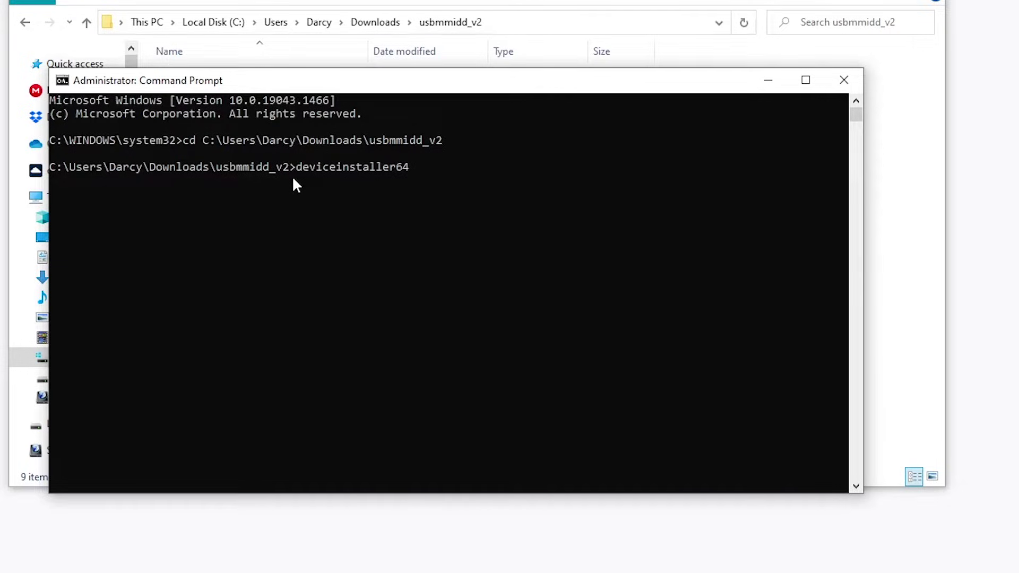
type(" install usbmmidd.")
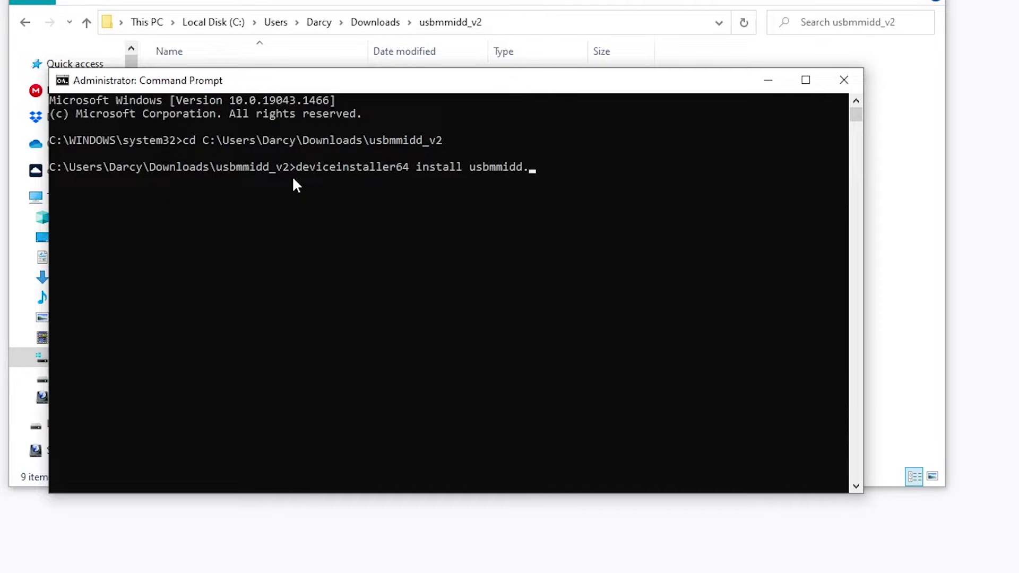
type("inf usbmmidd")
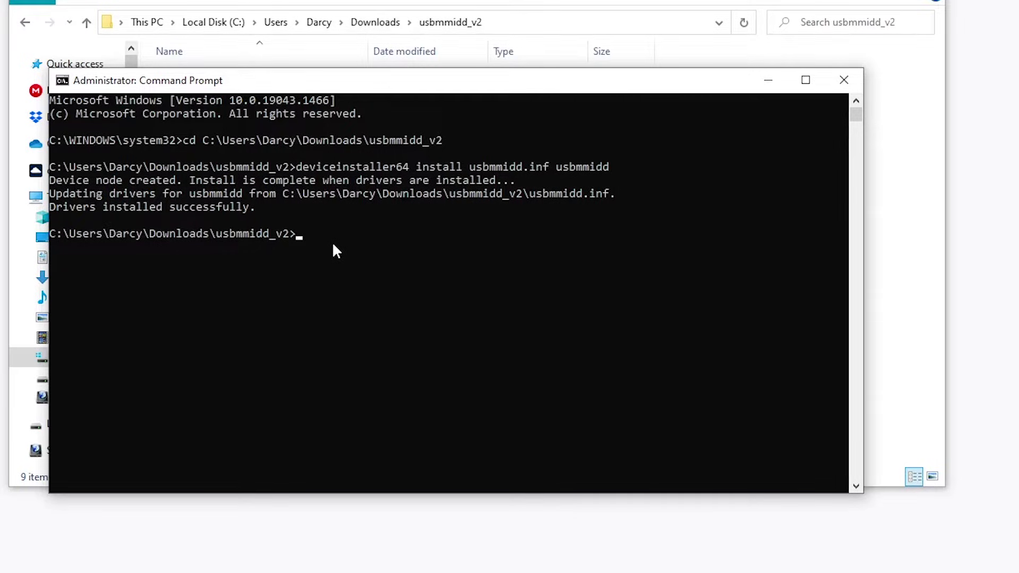
left_click_drag(257, 207, 282, 230)
left_click(338, 236)
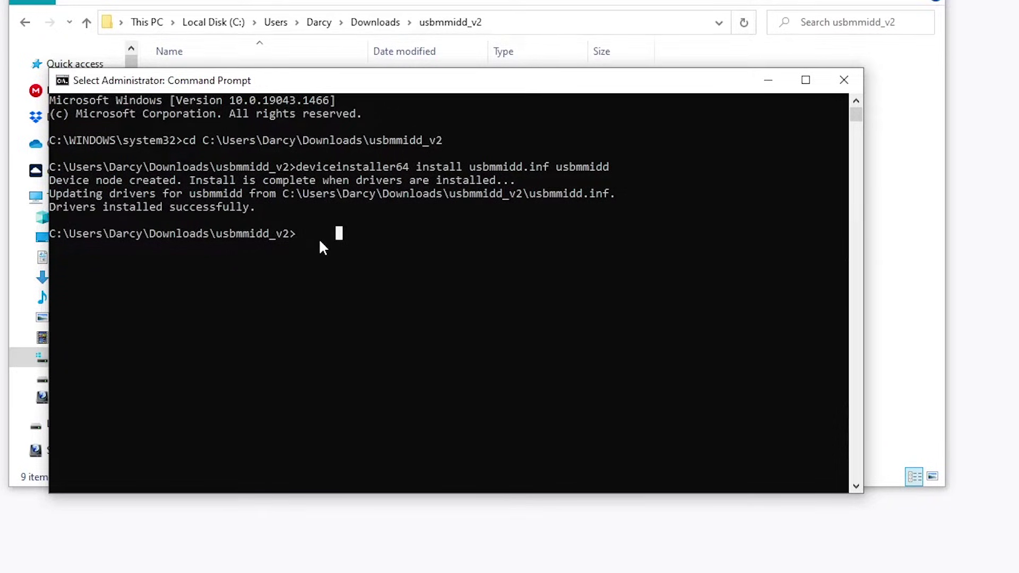
Leave selection mode, run 'deviceinstaller64 enableidd 1', then type 'deviceinstaller64 enableidd 0'
left_click(319, 237)
right_click(320, 237)
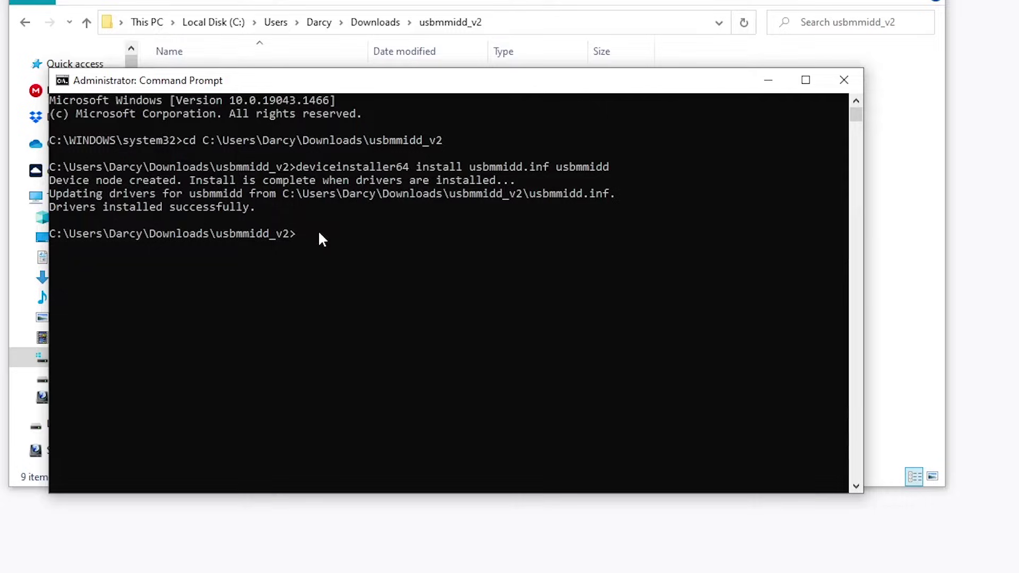
type("deviceinstaller64 enable")
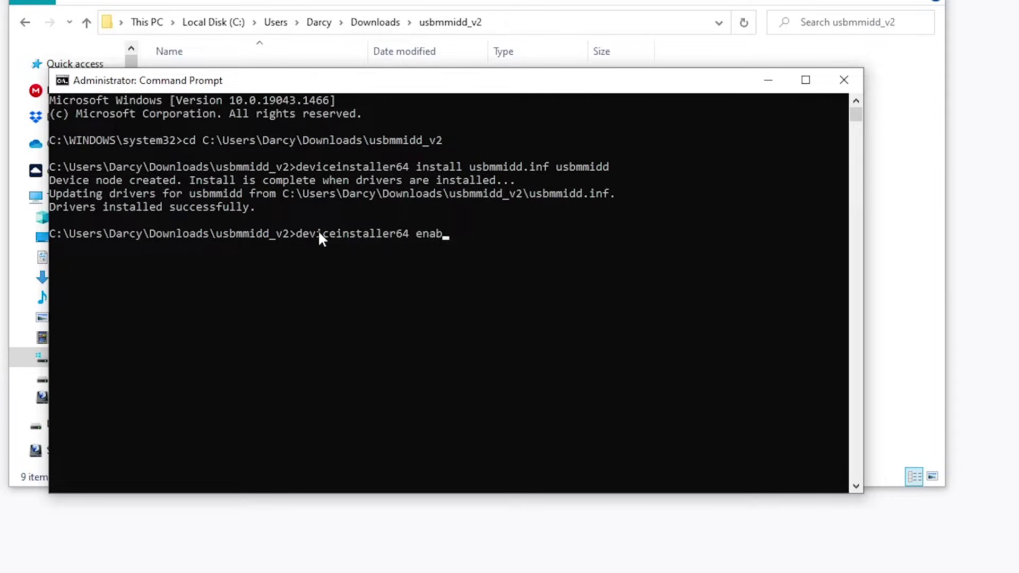
type("idd 1")
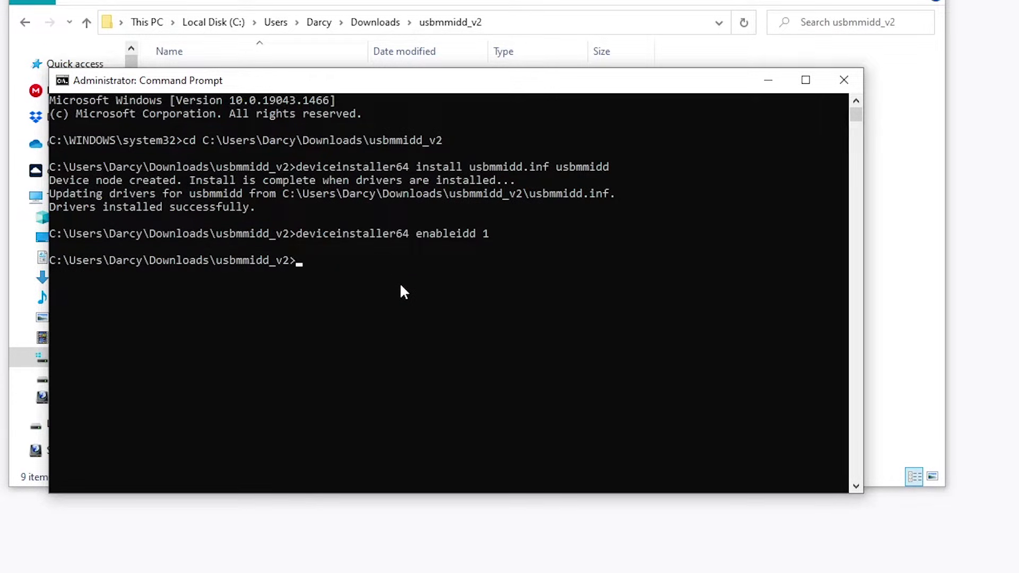
type("devicei")
type("nstaller")
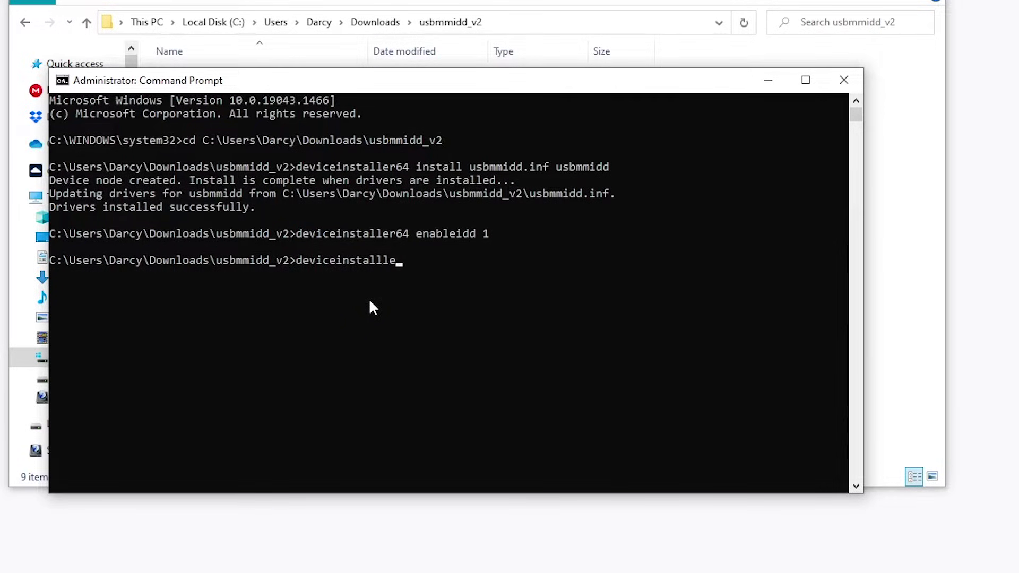
type("64 enab")
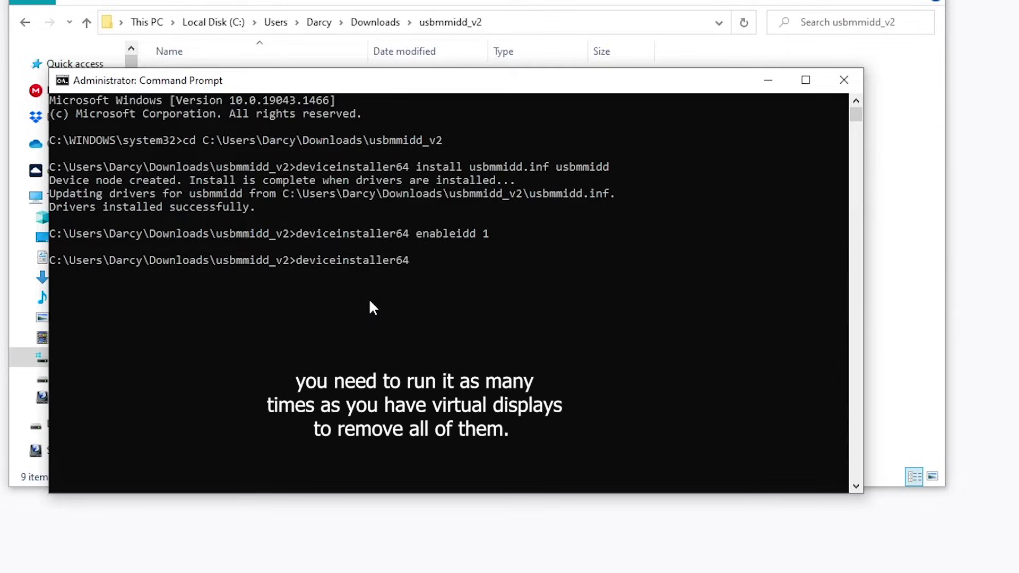
type("leidd 0")
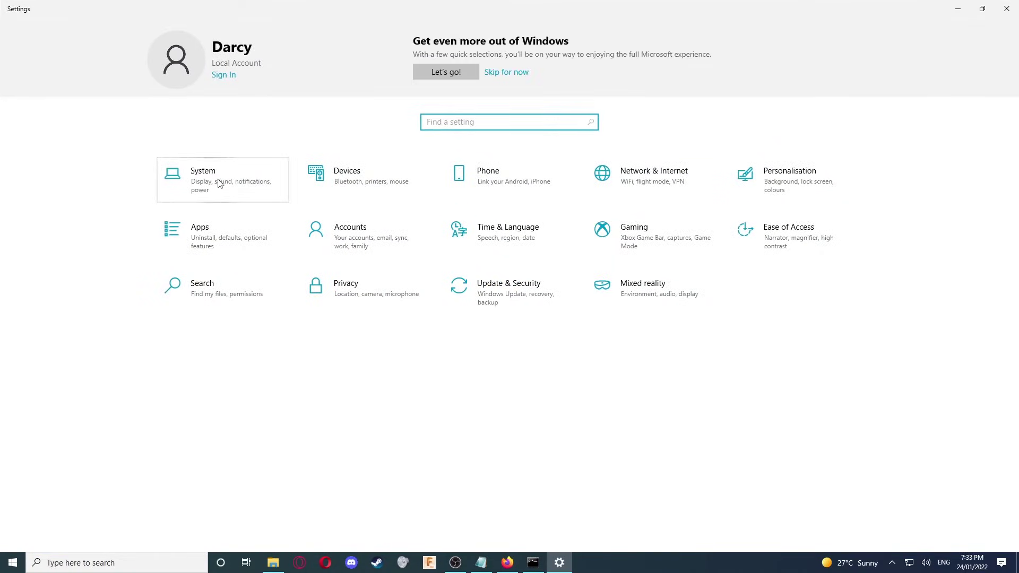
Open the System Display settings and select display 3 in the arrangement
left_click(220, 183)
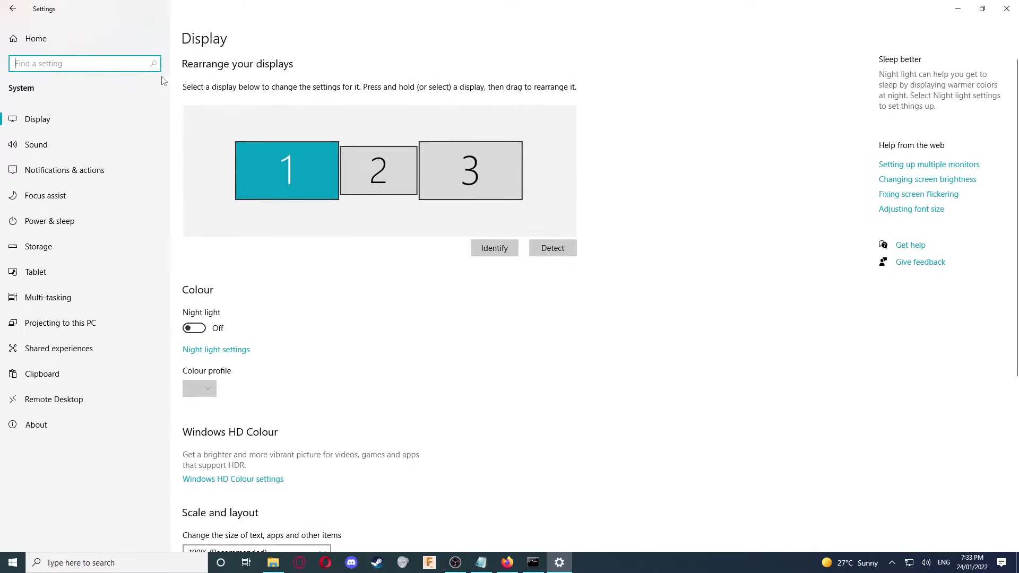
left_click(63, 116)
left_click_drag(478, 167, 467, 256)
Recall the earlier enableidd commands in Command Prompt to toggle the virtual display
key("alt+Tab")
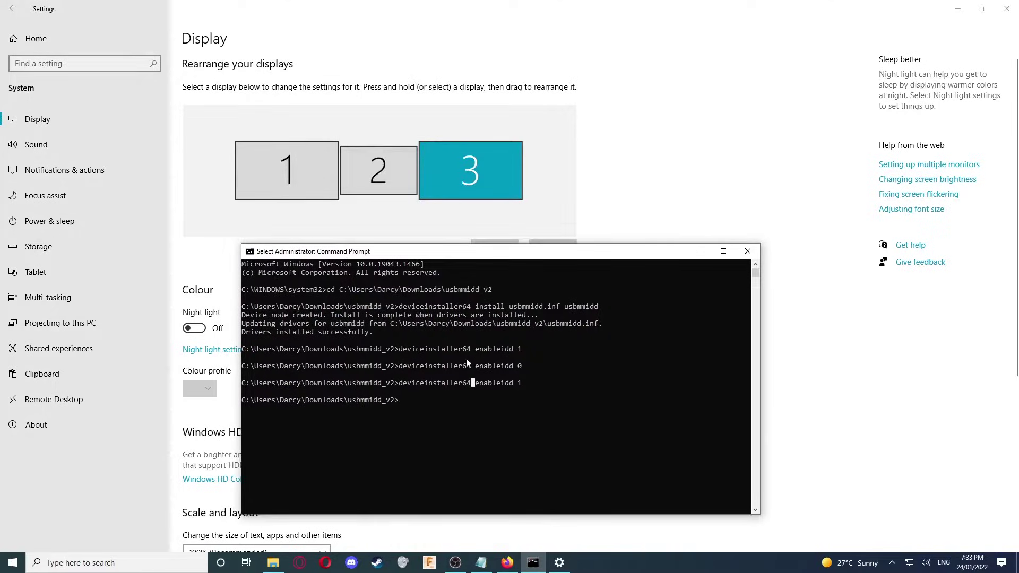
key("Up")
key("Up")
key("Up")
key("Up")
key("Up")
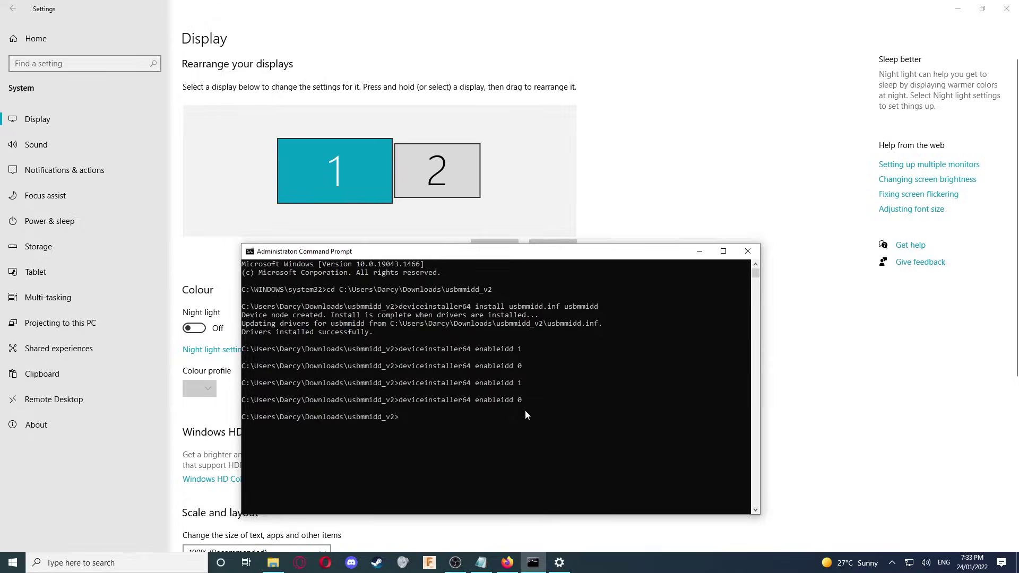
key("Up")
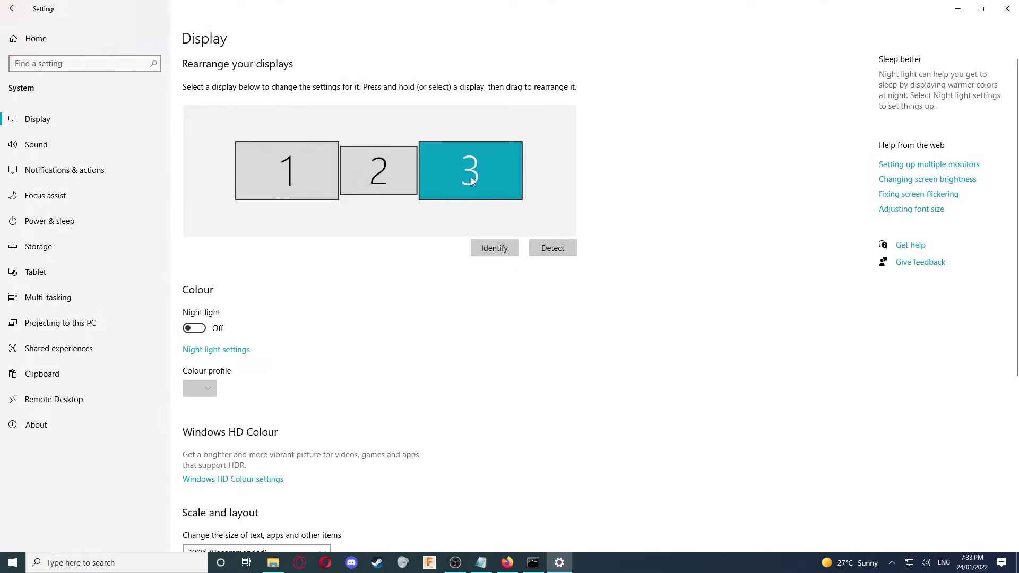
Keep display 3's resolution at 1920 × 1080 in the Display resolution list
scroll(455, 333, "down", 5)
left_click(300, 366)
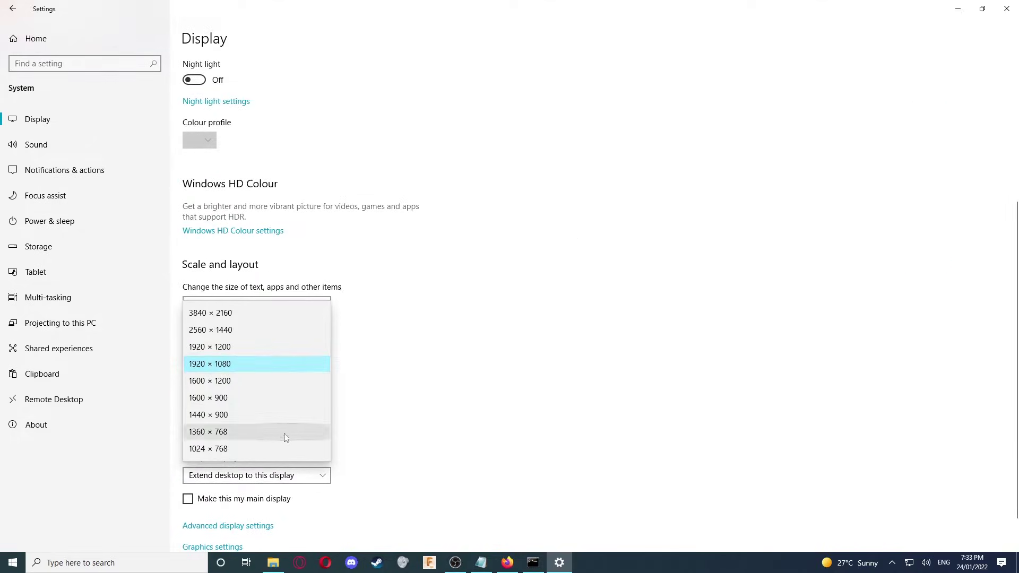
left_click(482, 371)
scroll(484, 370, "up", 5)
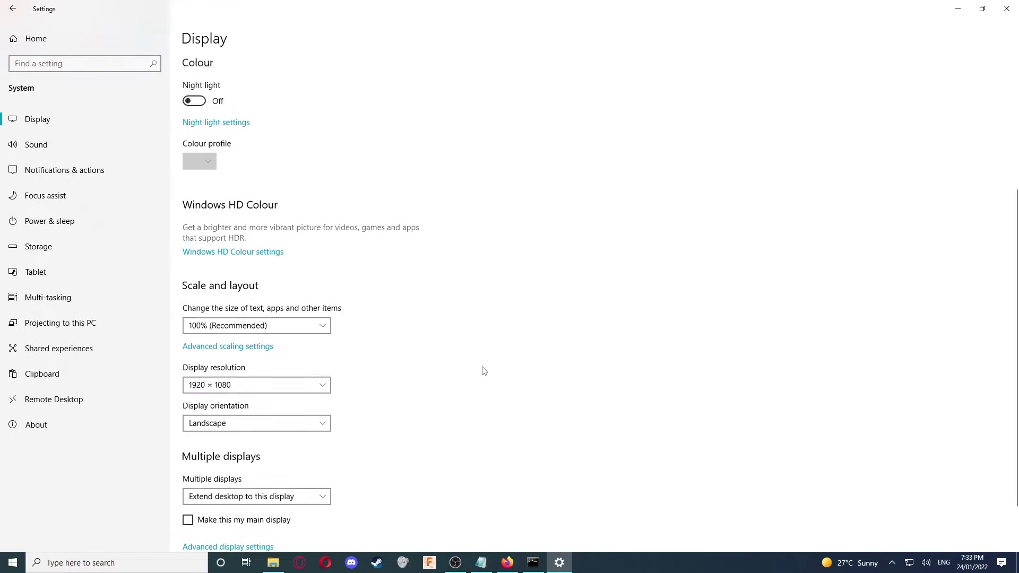
In OBS Studio, set the Display Capture 3 source to capture Display 3
right_click(455, 562)
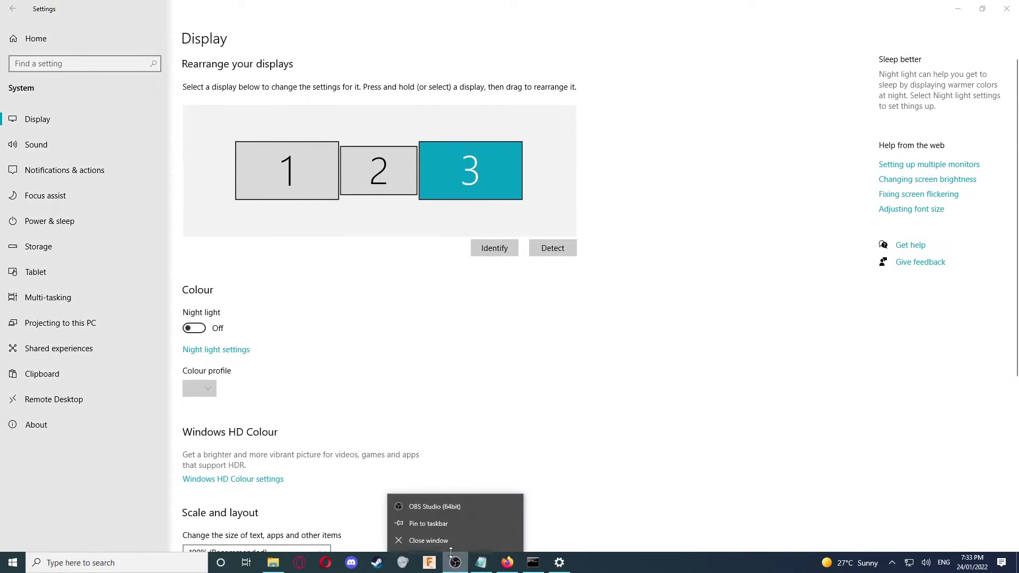
left_click(448, 509)
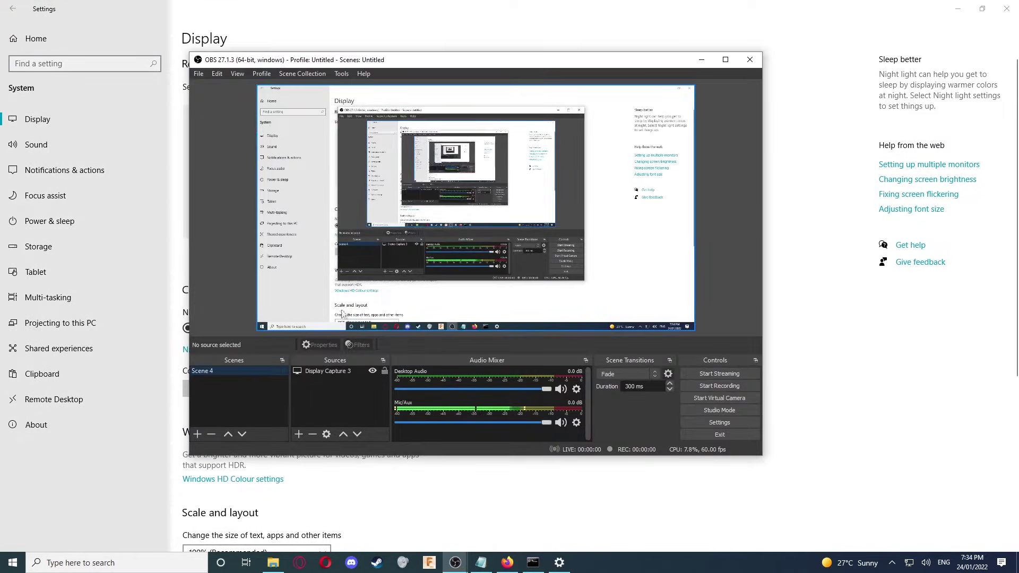
left_click(329, 372)
left_click(425, 346)
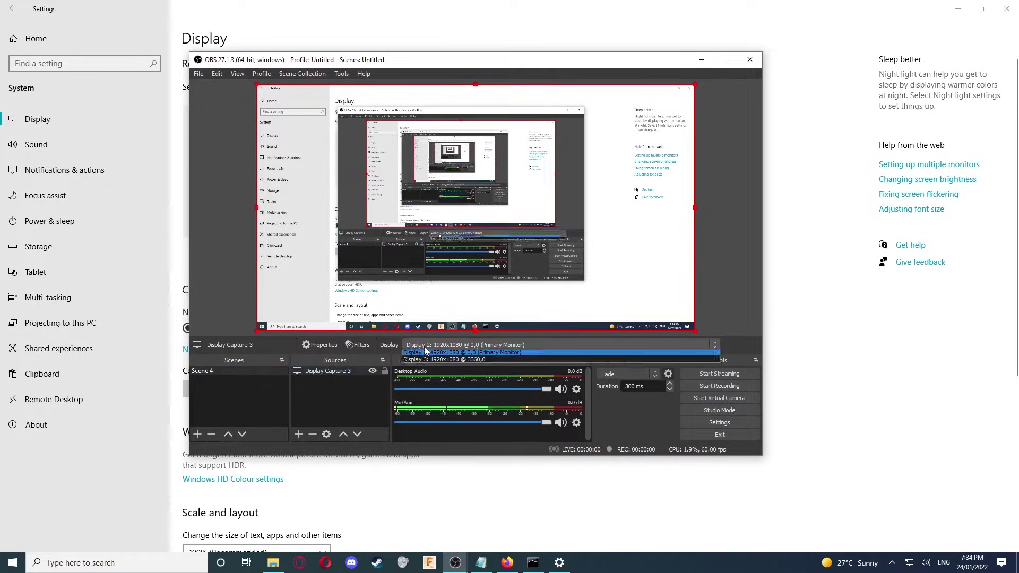
left_click(433, 368)
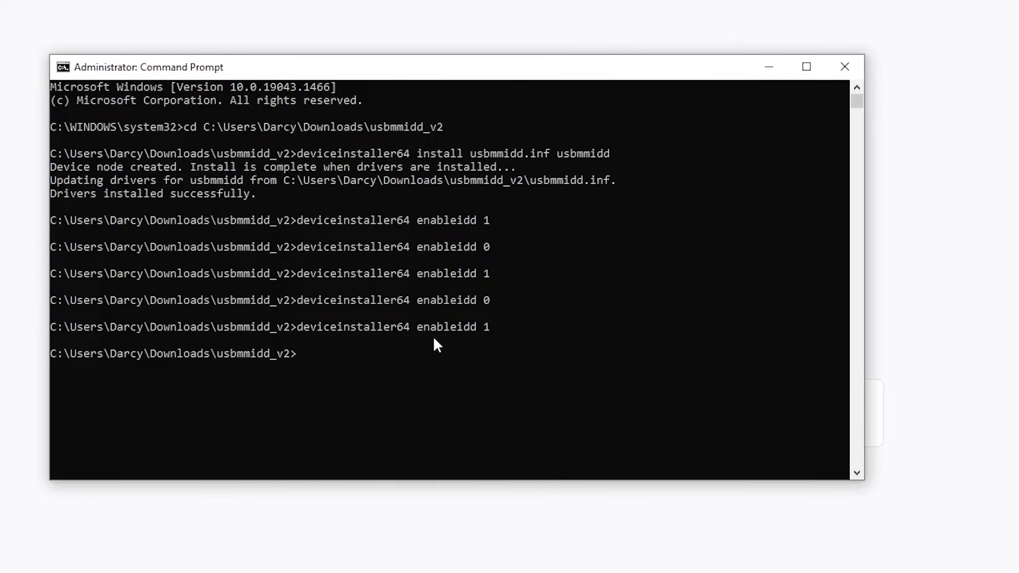
Run 'deviceinstaller64 stop usbmmidd', then 'deviceinstaller64 remove usbmmidd' to remove both devices
type("deviceinstaller64")
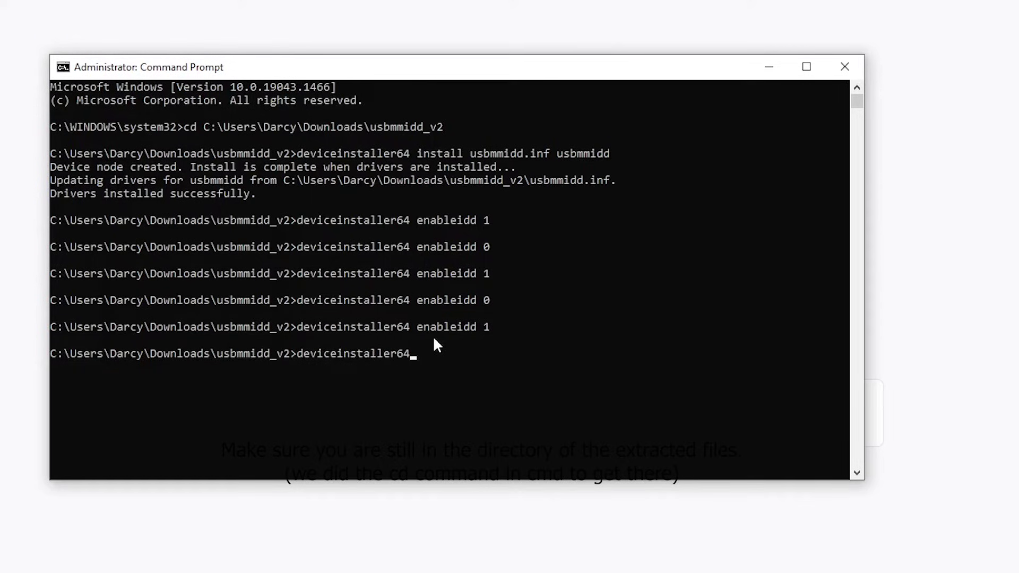
type(" stop usbmmidd")
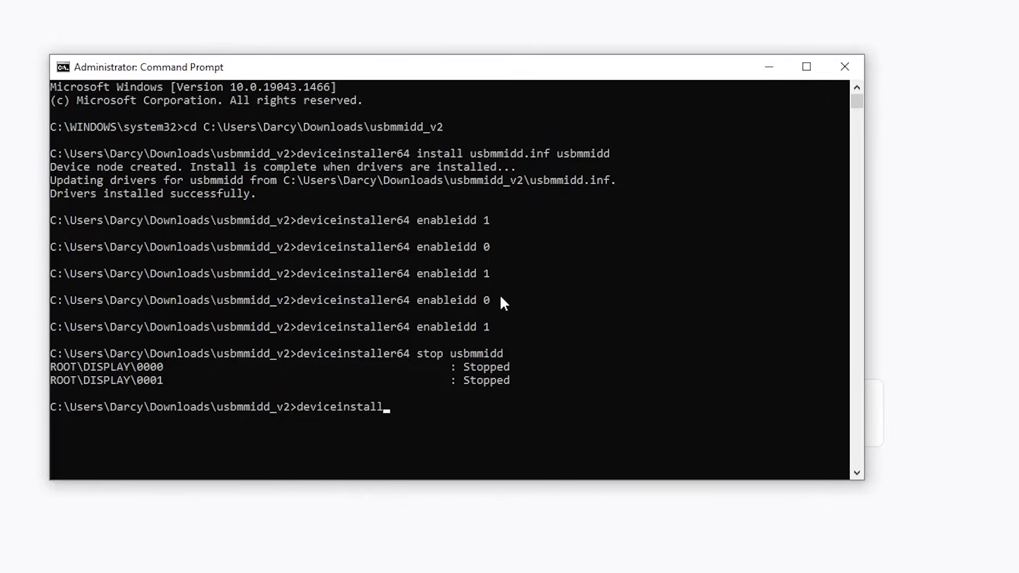
type(" remove usbmmidd")
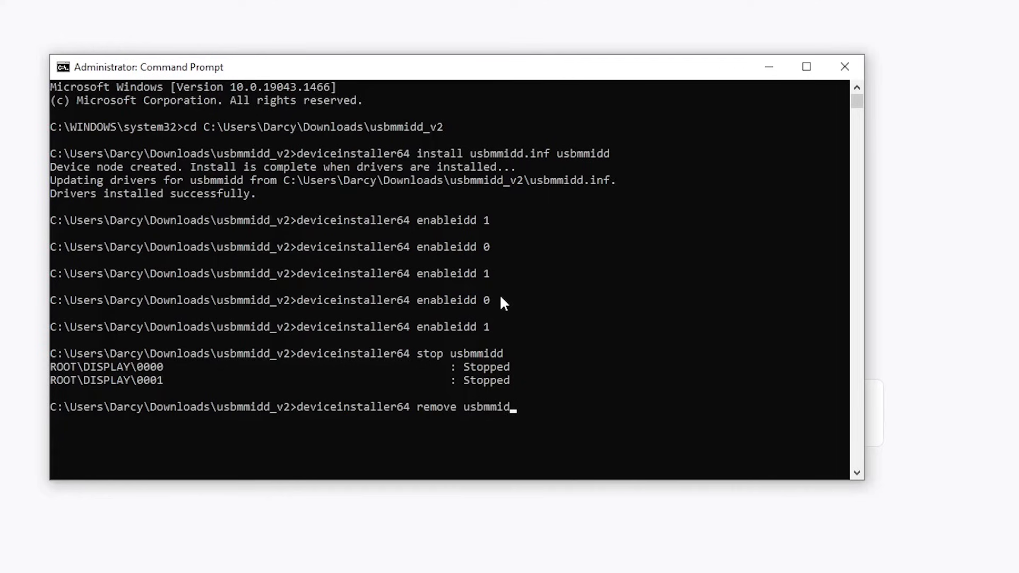
key("Return")
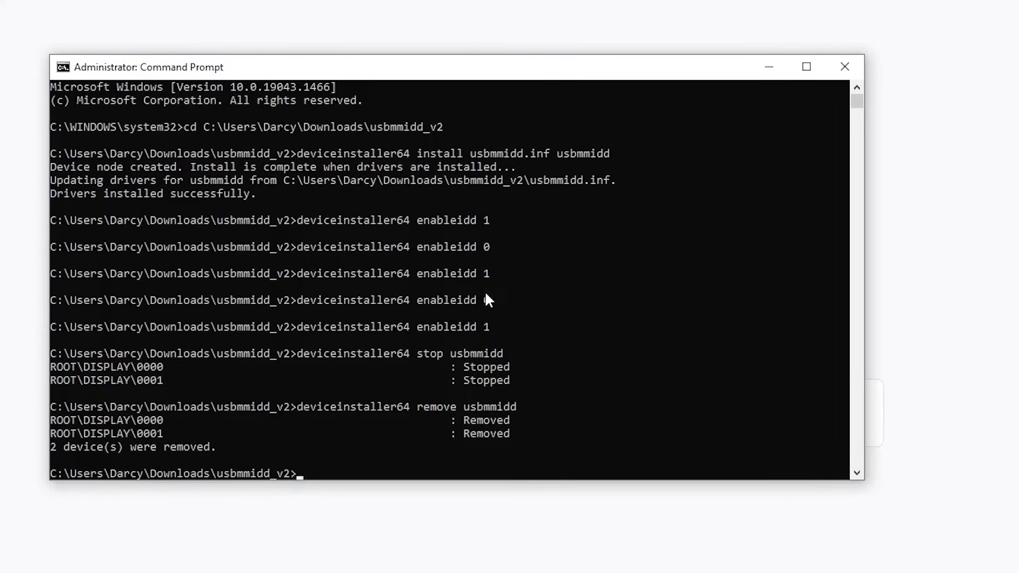